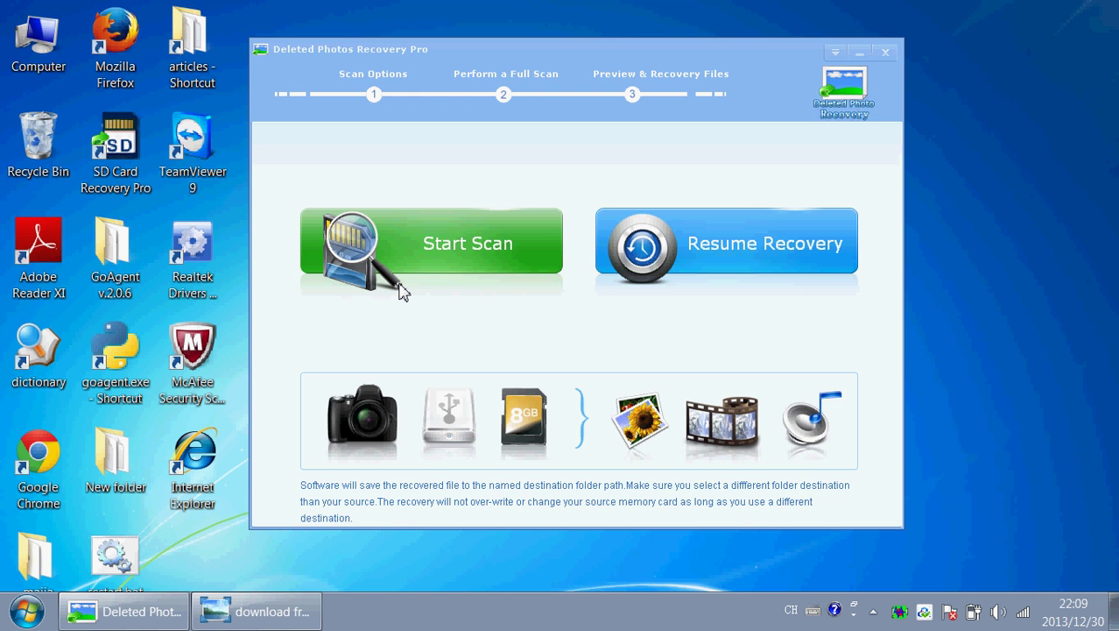
Permanently delete abudush.jpg from G:\photo, leaving 40 items, and minimize the Explorer window.
double_click(48, 53)
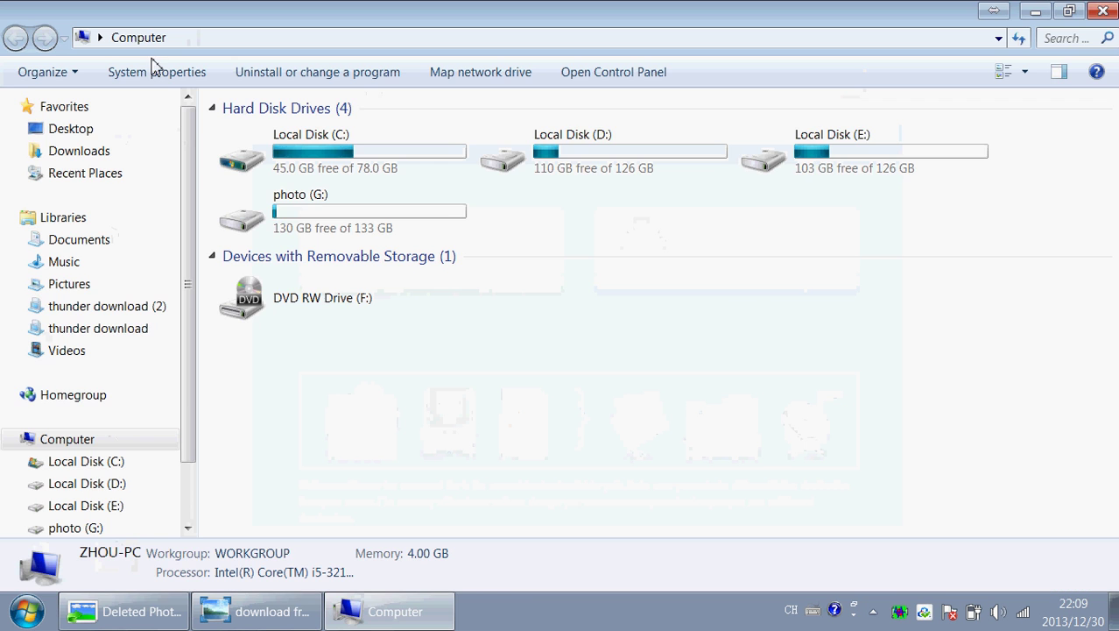
double_click(424, 225)
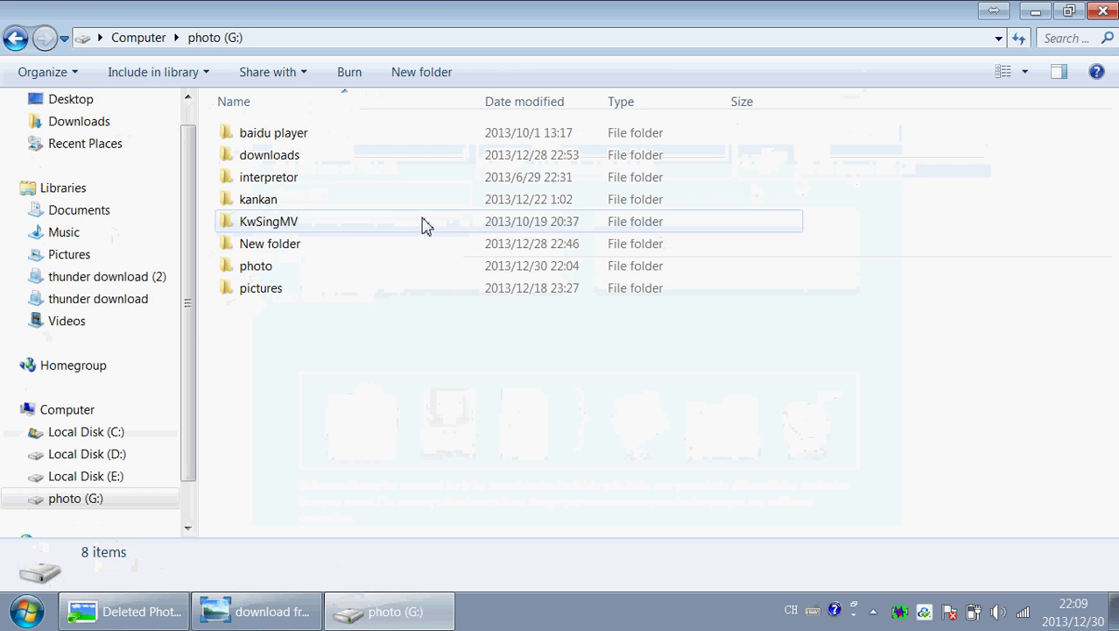
double_click(368, 272)
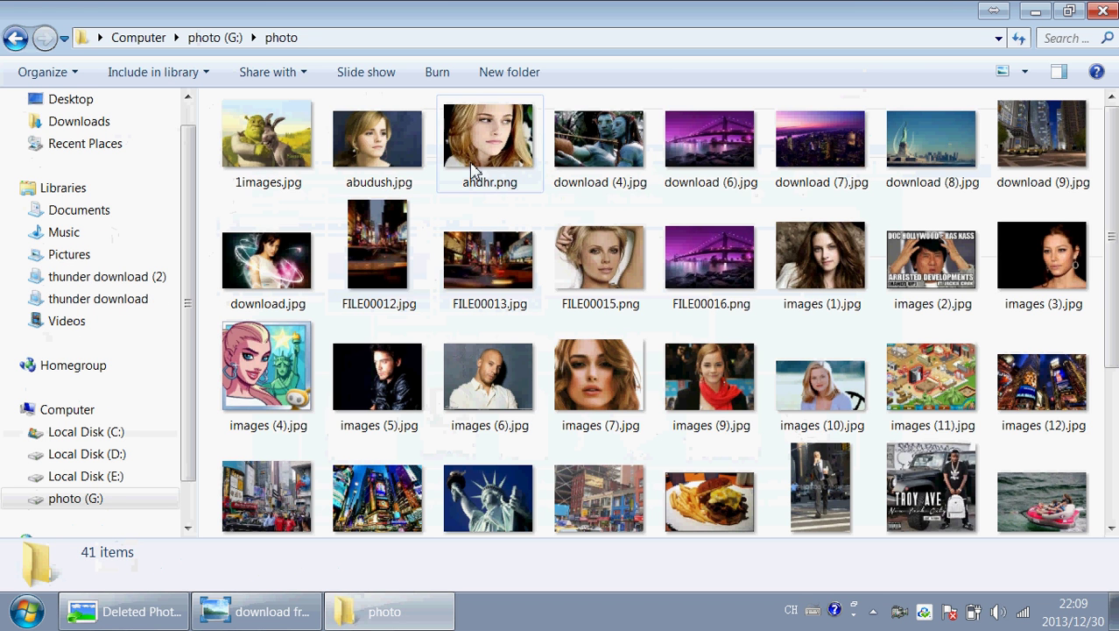
click(402, 166)
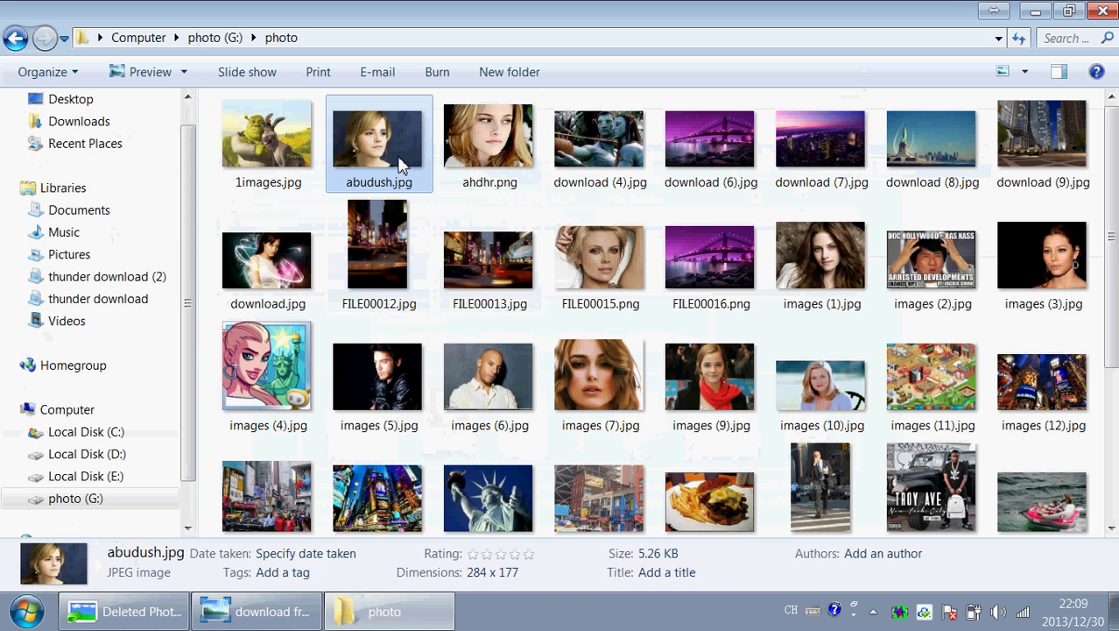
key(Delete)
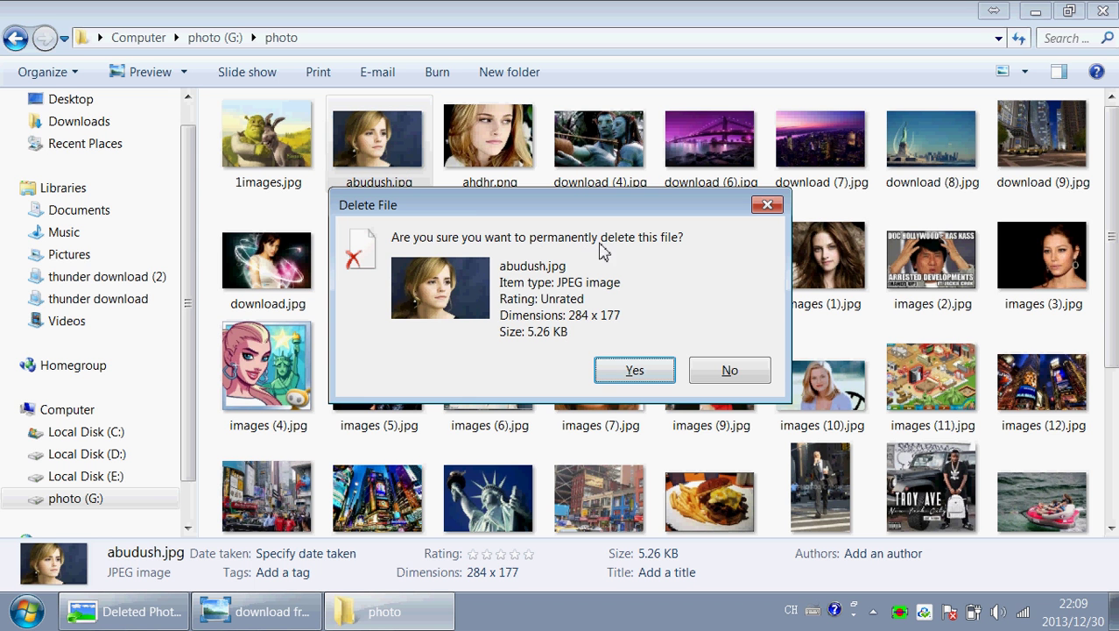
click(612, 375)
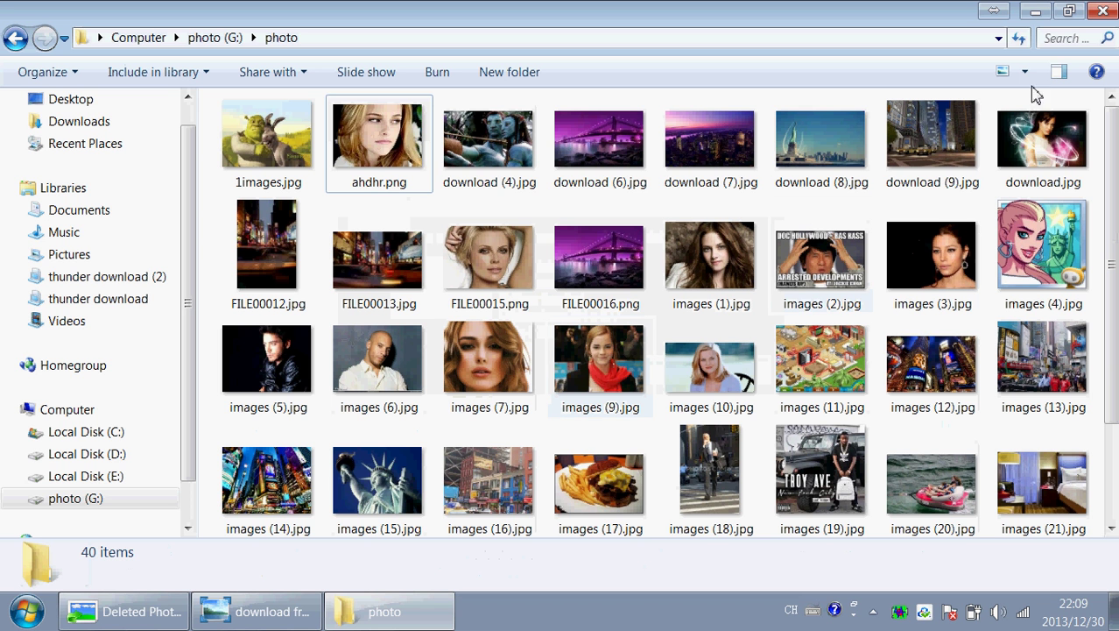
click(1037, 12)
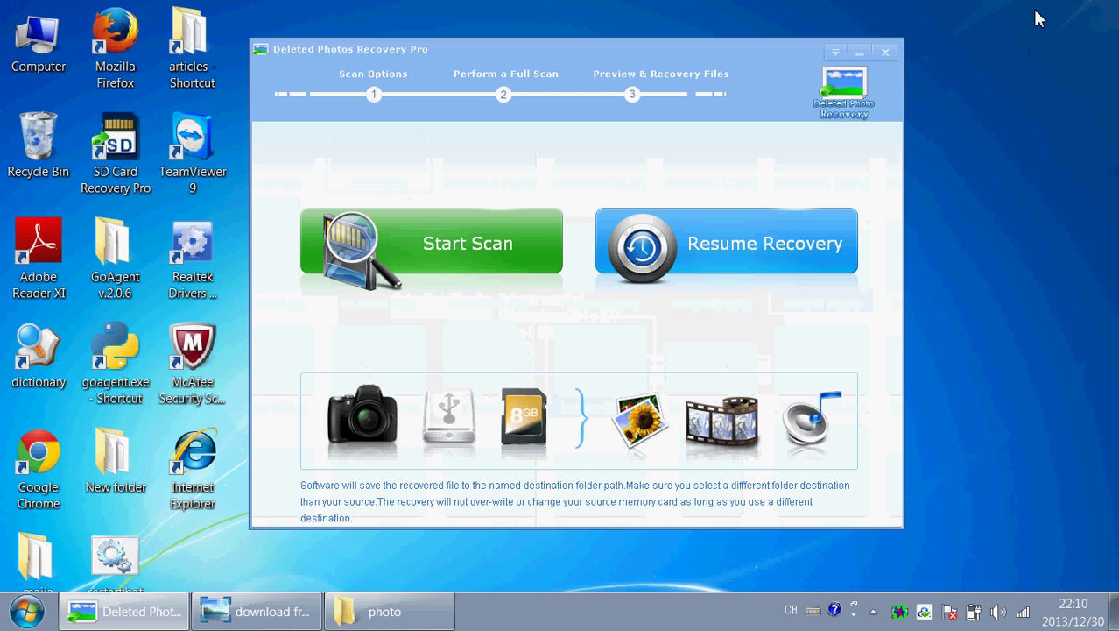
Start a new scan with drive G (photo) as the source and General Digital Camera as the brand.
click(426, 248)
click(437, 238)
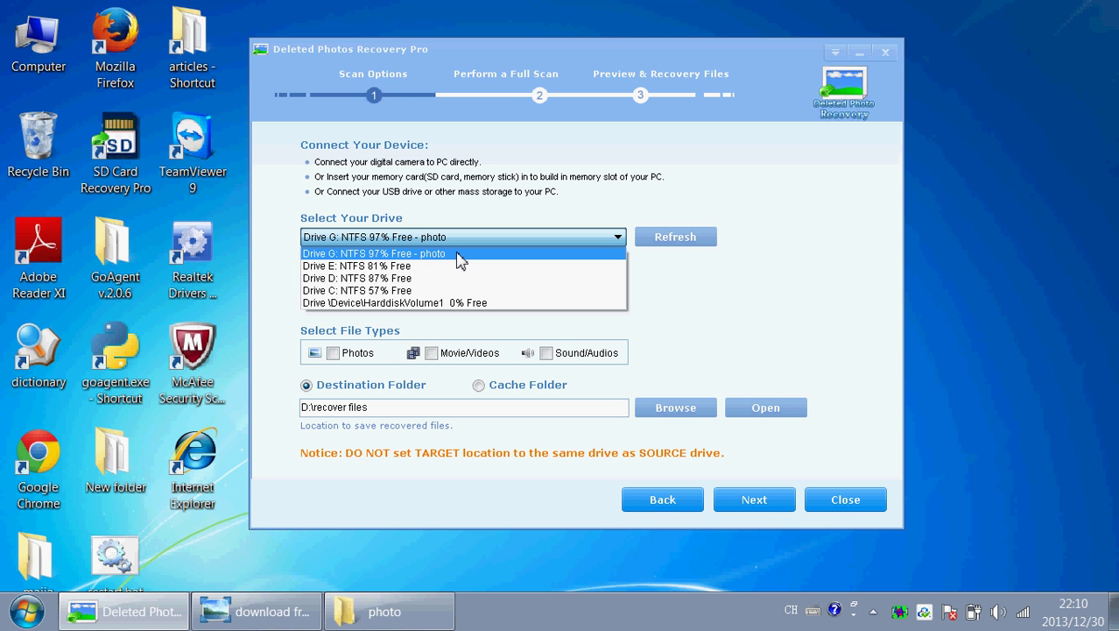
click(460, 254)
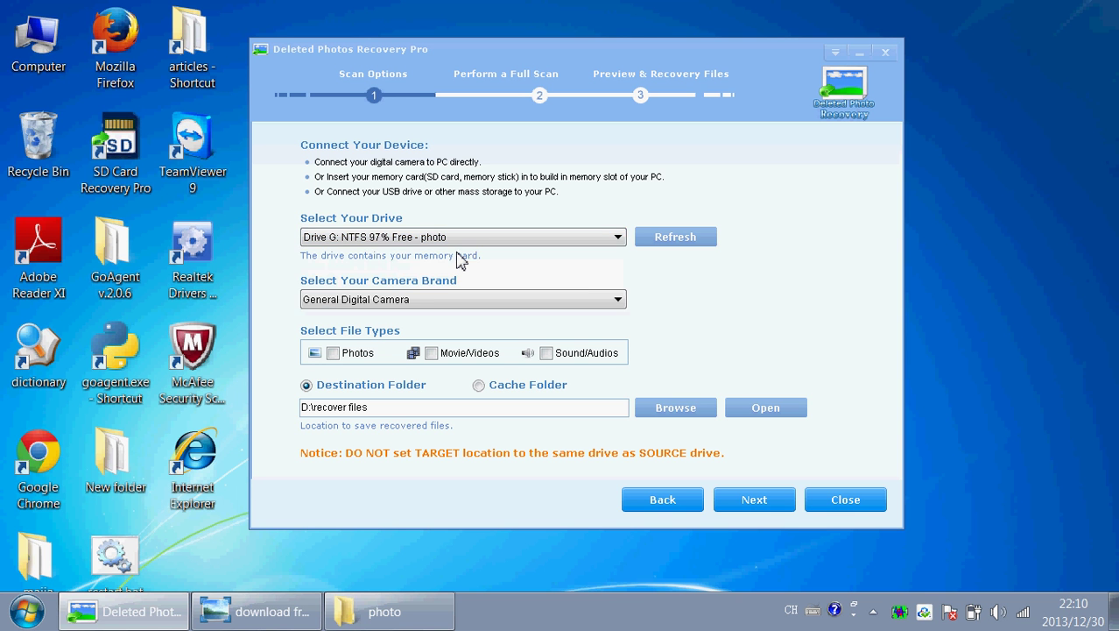
click(619, 299)
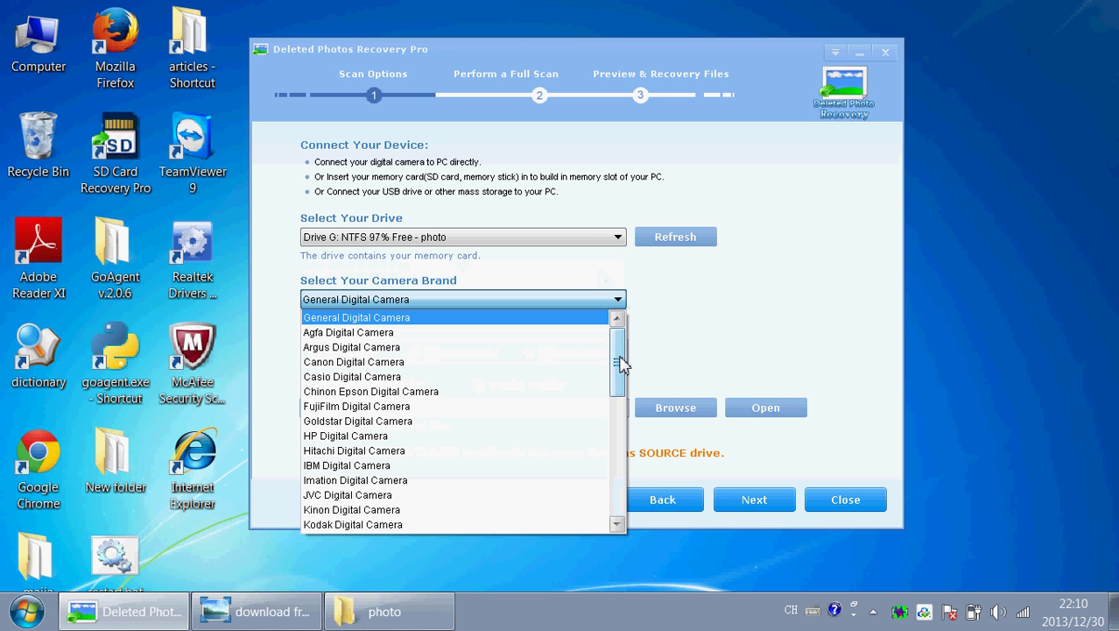
drag(622, 364, 627, 337)
Keep General Digital Camera and limit the scan to Photos, leaving Movie/Videos and Sound/Audios unticked.
click(670, 313)
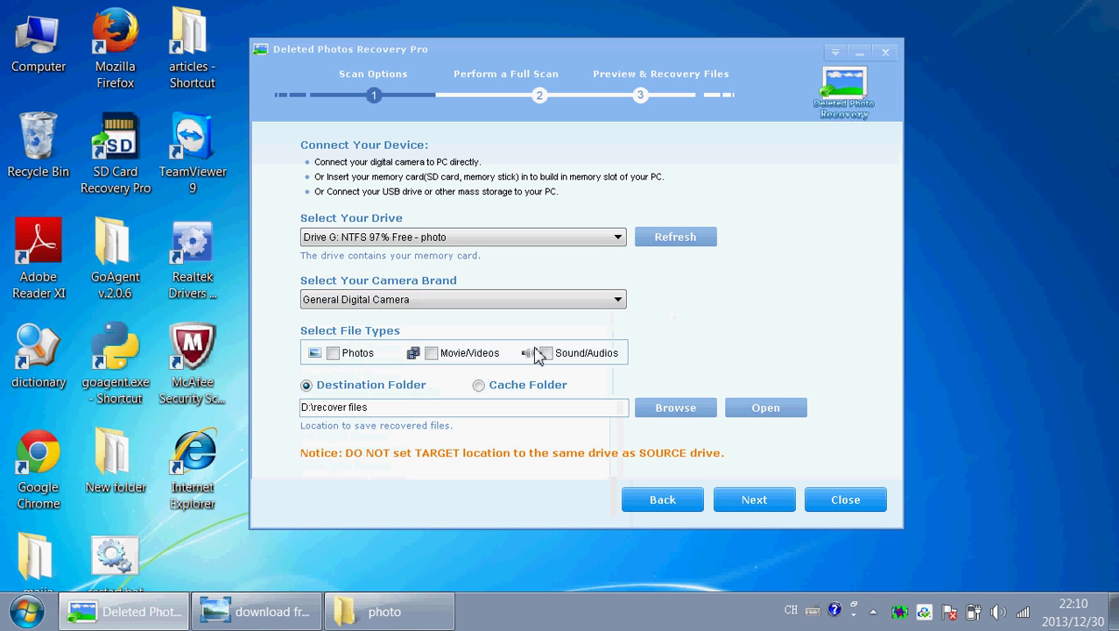
click(334, 354)
click(433, 353)
click(548, 355)
click(547, 355)
click(431, 355)
Accept the cache-space warning to run the full scan of drive G and browse the 115 found thumbnails.
click(750, 500)
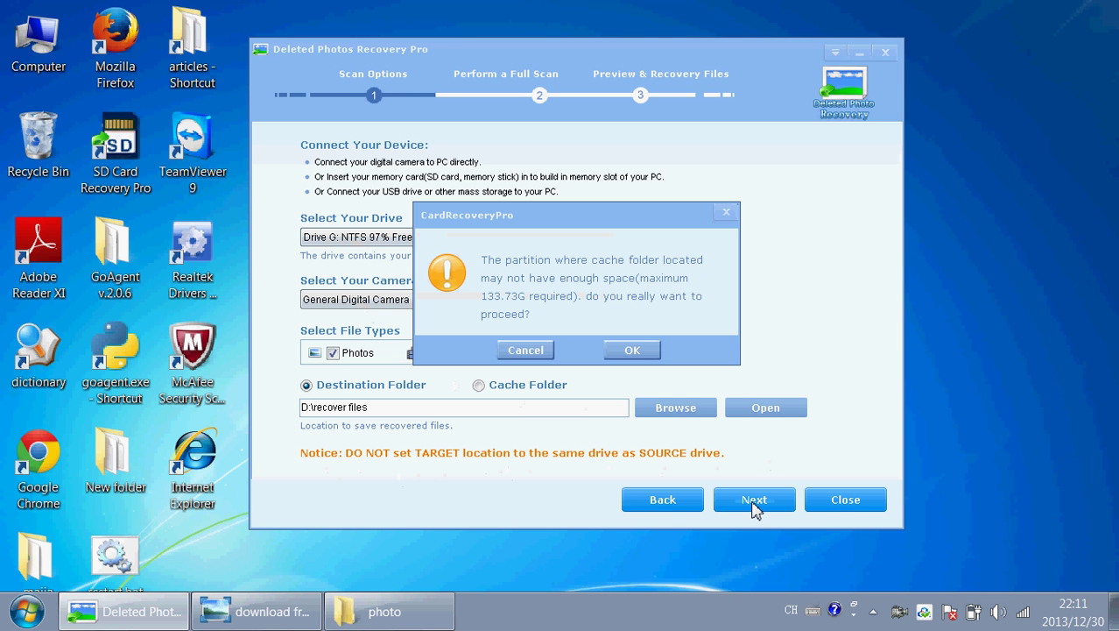
click(644, 350)
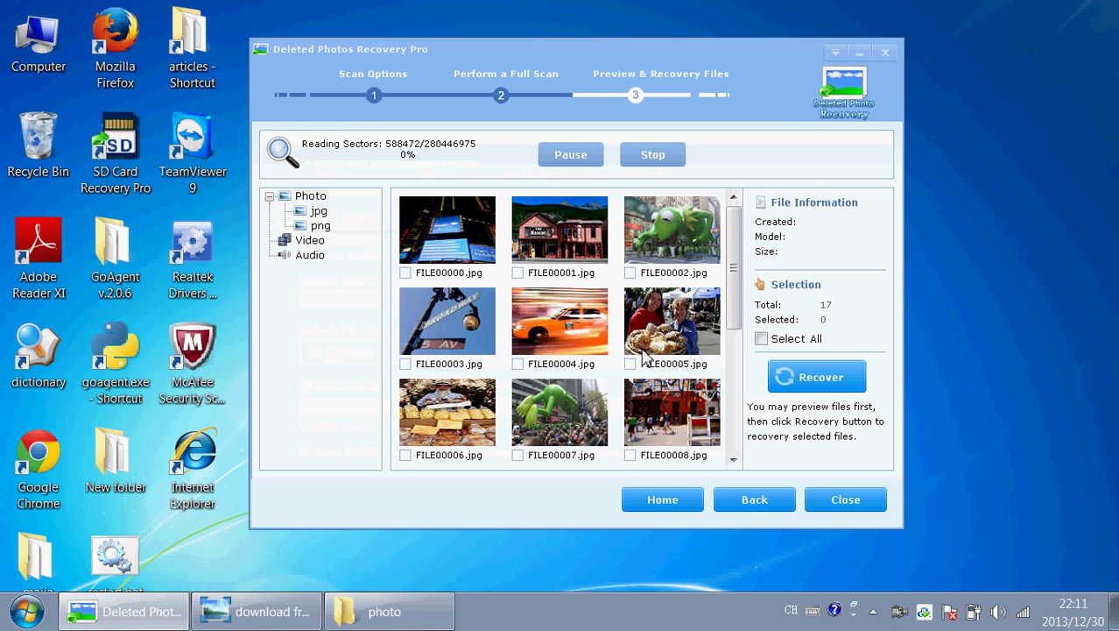
scroll(646, 355, down, 3)
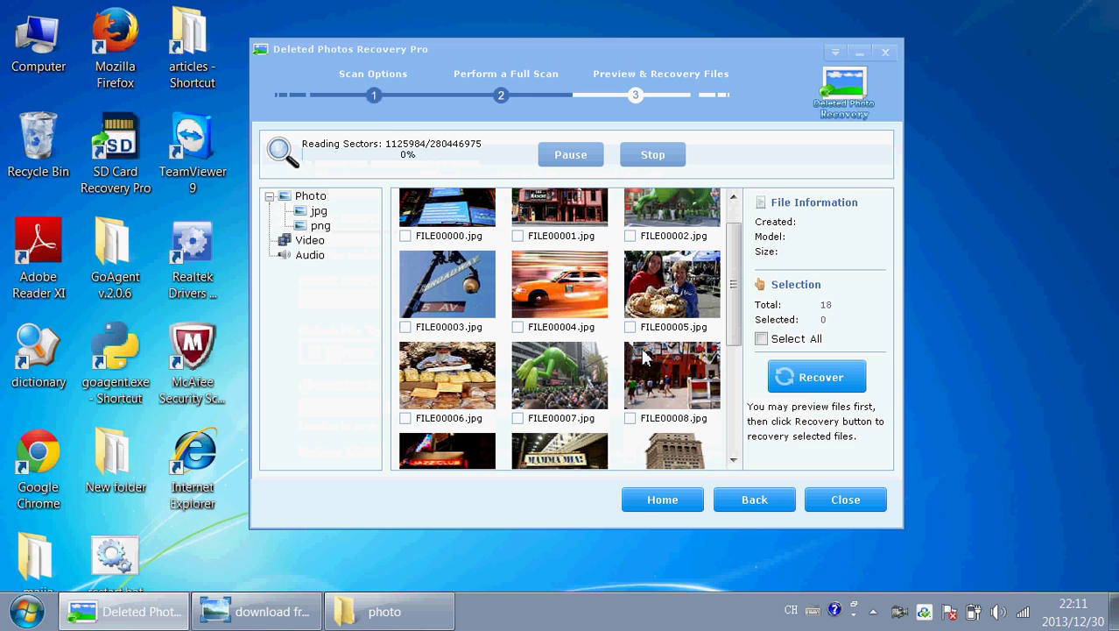
scroll(652, 337, down, 4)
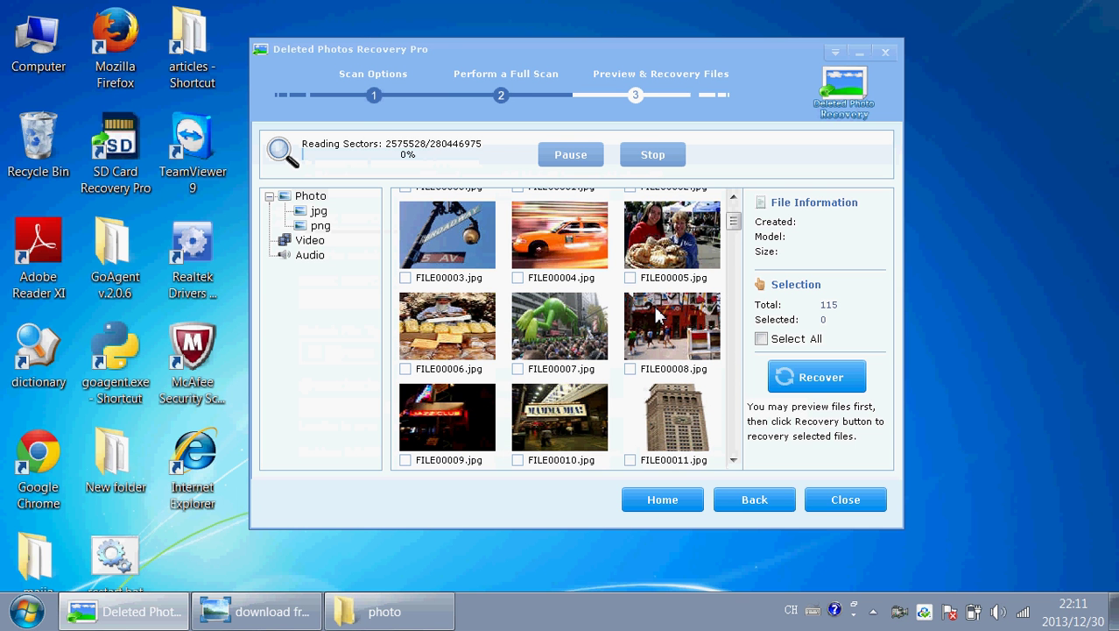
scroll(648, 329, down, 1)
scroll(610, 349, down, 7)
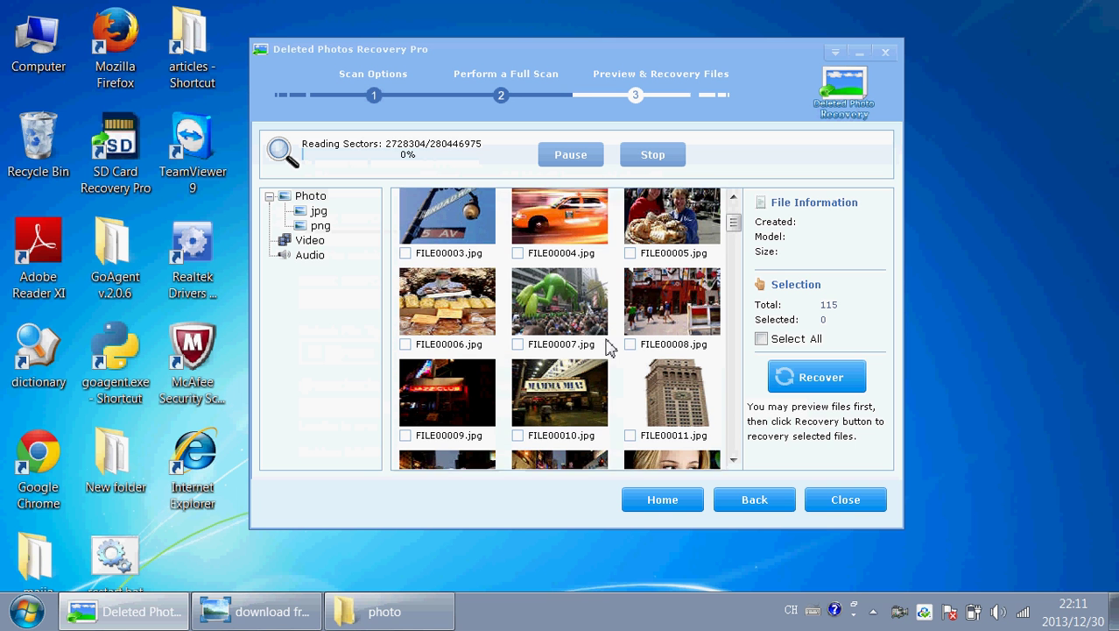
scroll(608, 346, down, 5)
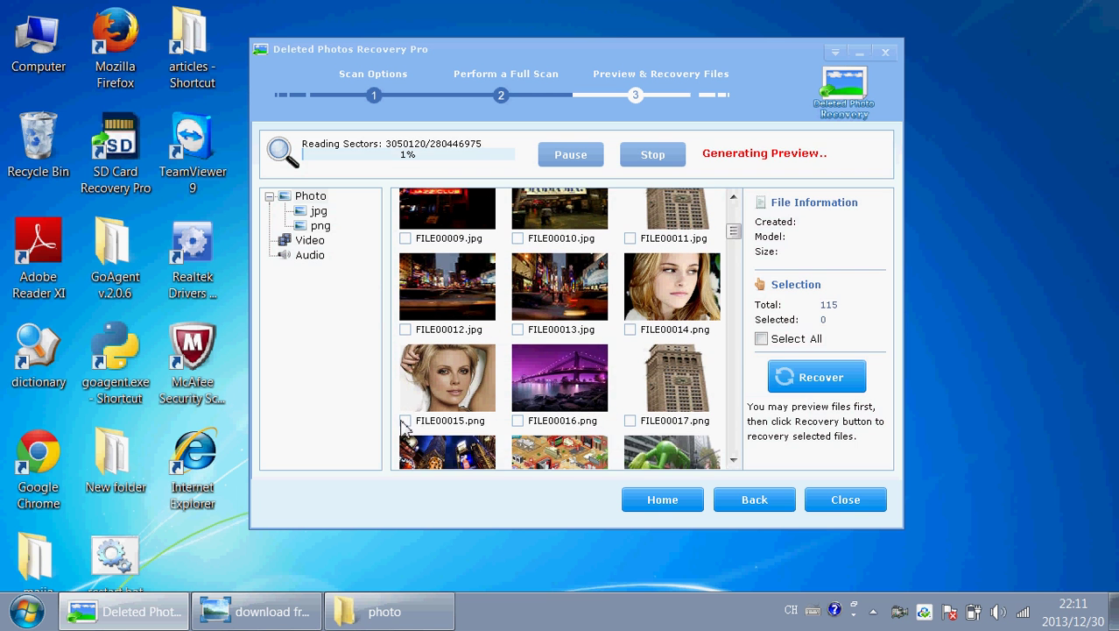
Pause the scan, recover FILE00015.png to D:\recover files, and open that folder.
click(405, 421)
click(587, 157)
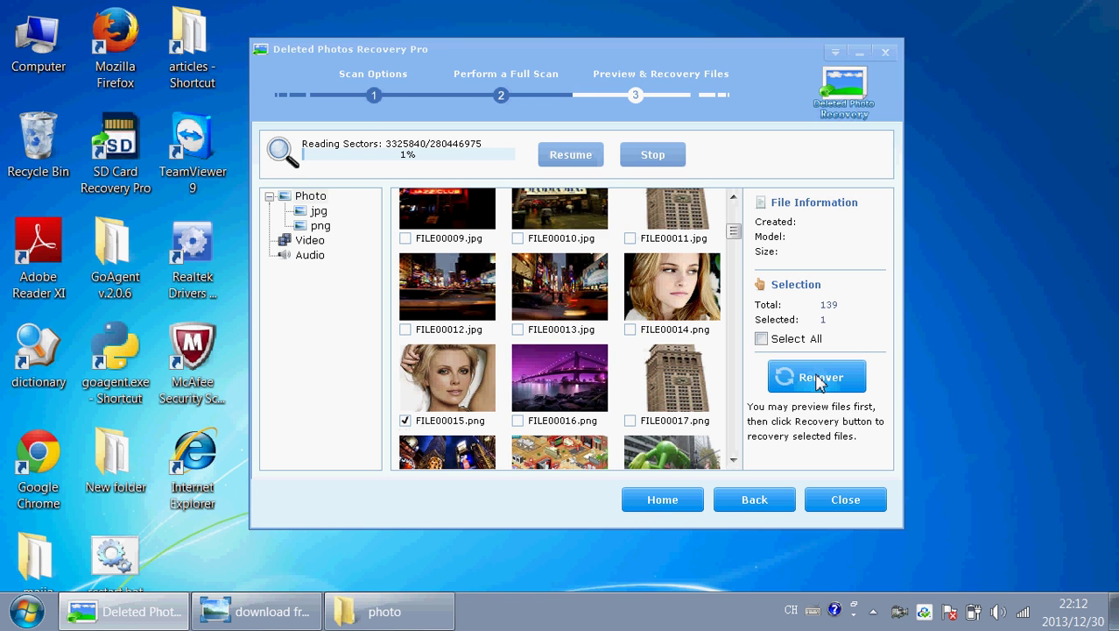
click(820, 383)
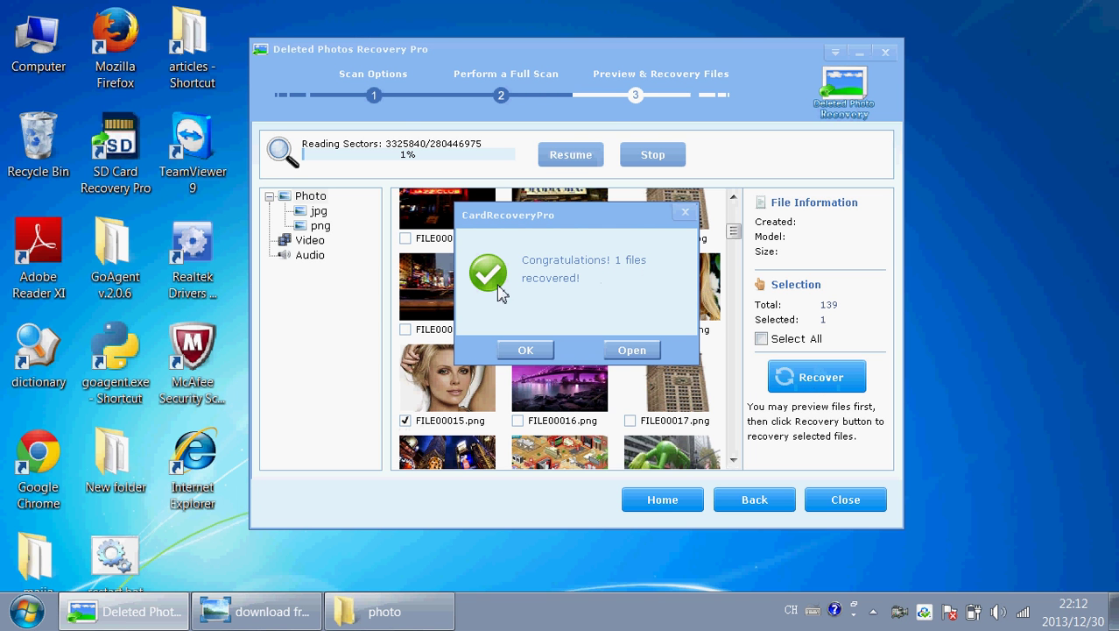
click(632, 350)
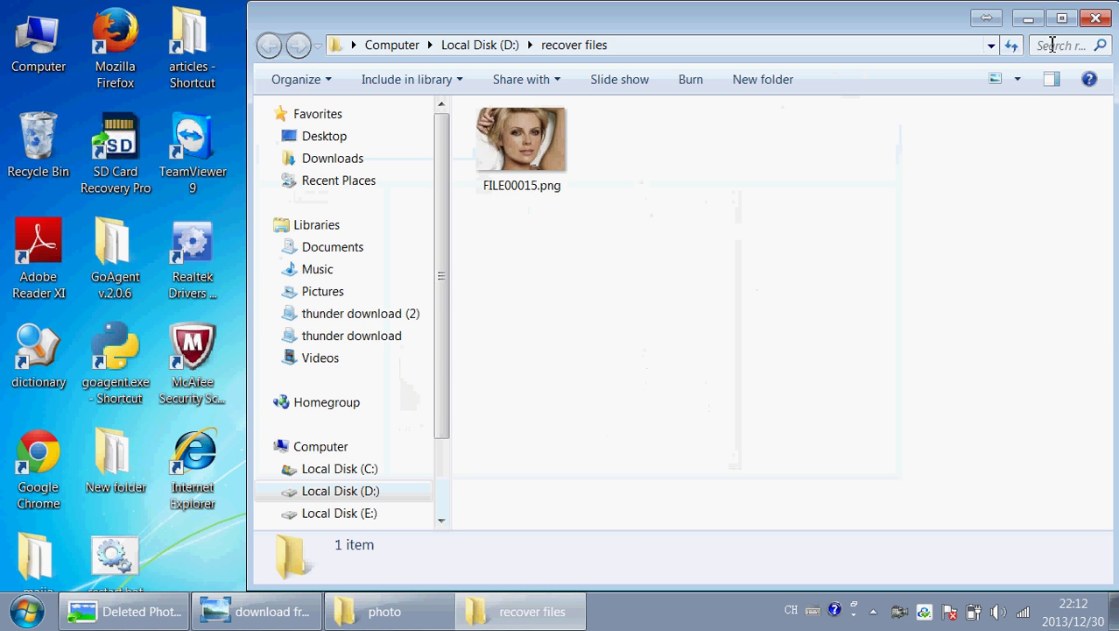
Close the D:\recover files window after checking that FILE00015.png is there.
click(1095, 17)
Terminate the scan, return to the wizard's start page, and show download free picture.jpg in Photo Viewer.
click(723, 503)
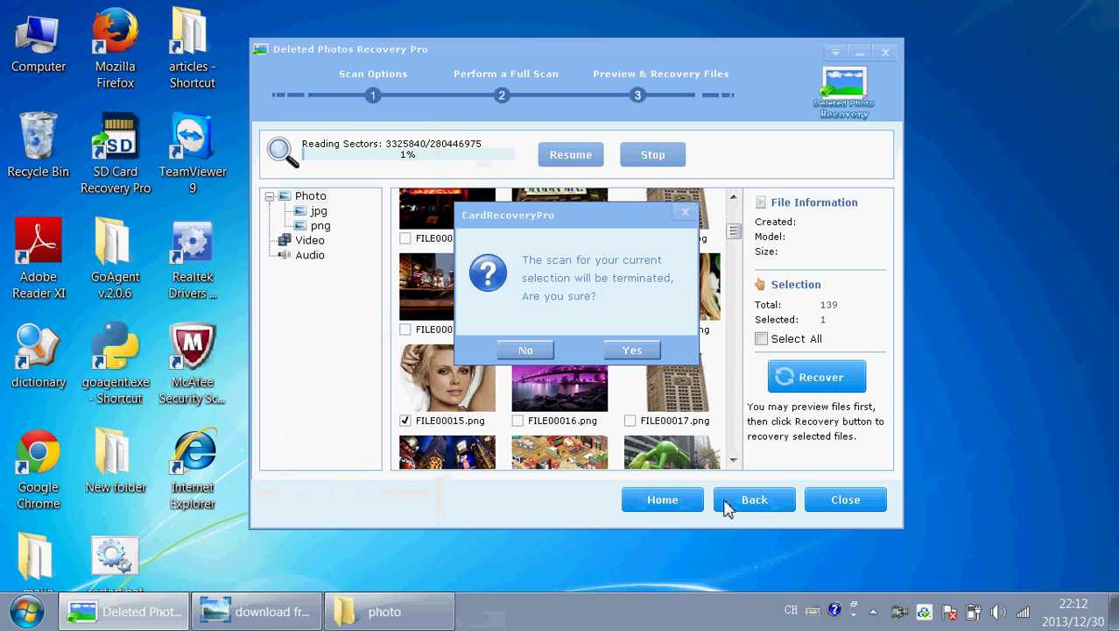
click(634, 351)
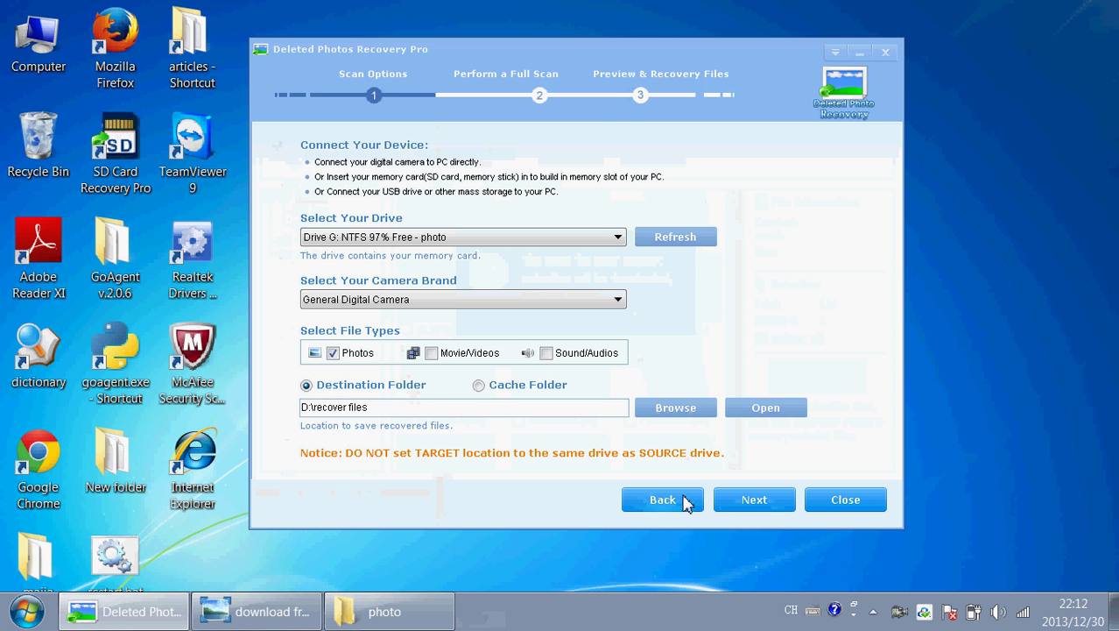
click(686, 501)
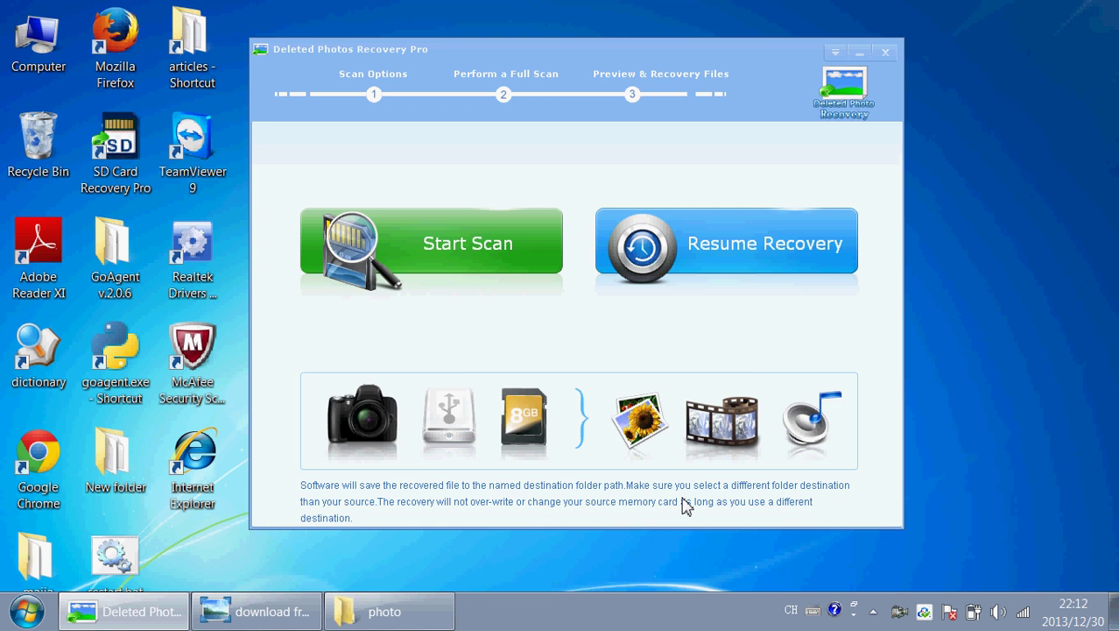
click(247, 611)
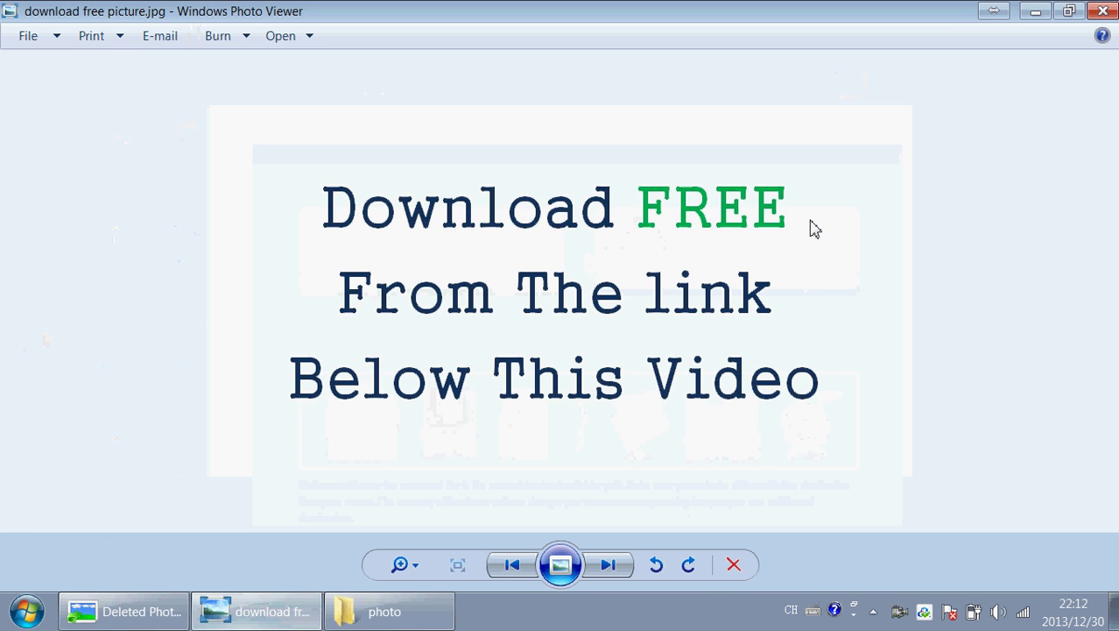